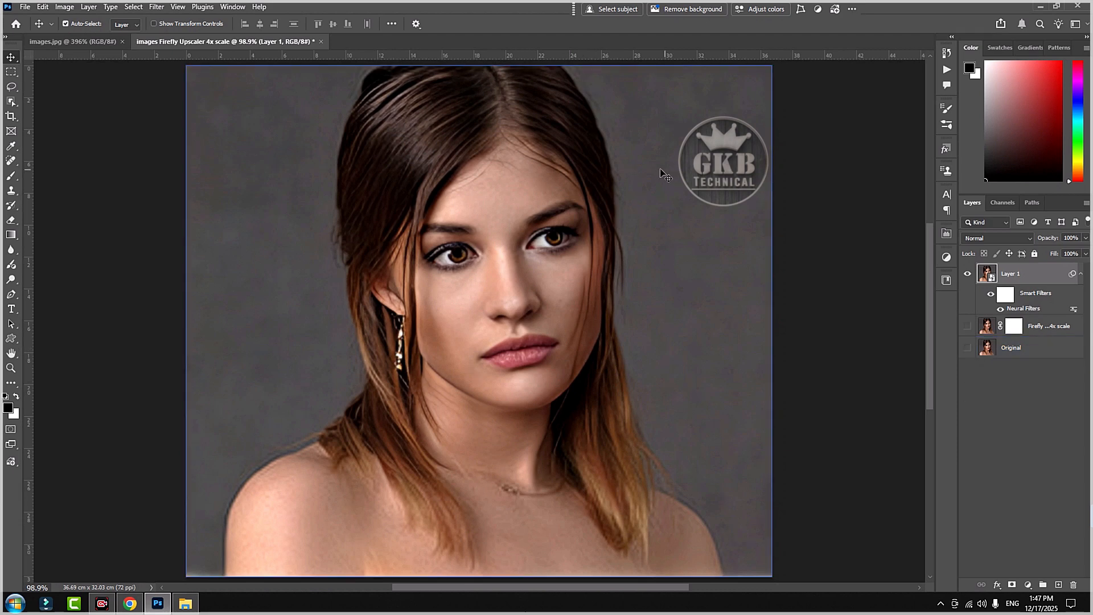
Close the Firefly-upscaled document without saving and view the low-resolution images.jpg portrait at 100% and fitted to the window.
click(321, 44)
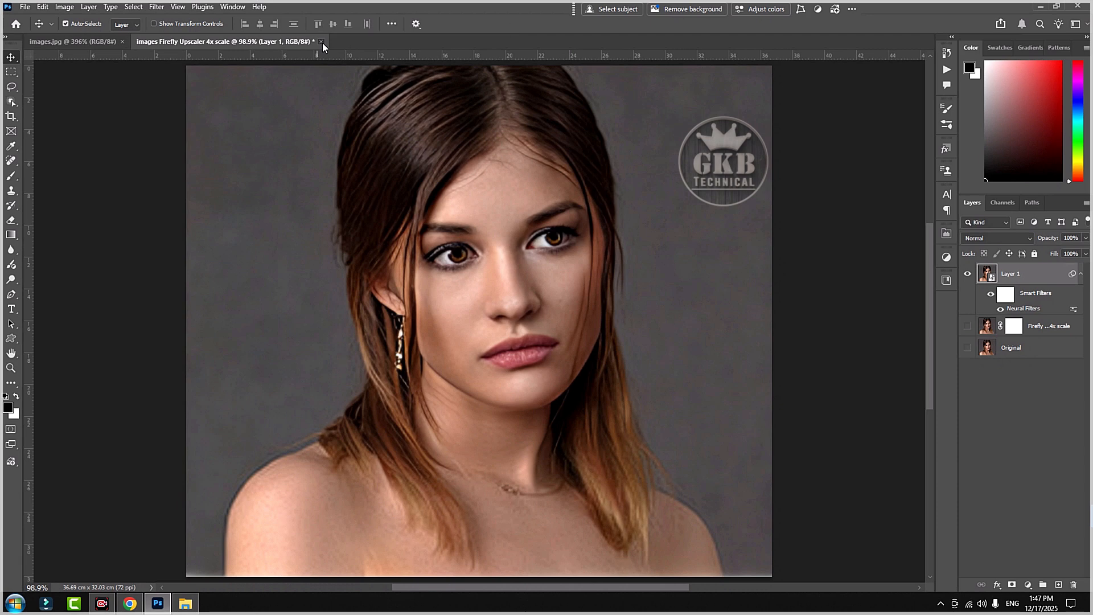
click(546, 224)
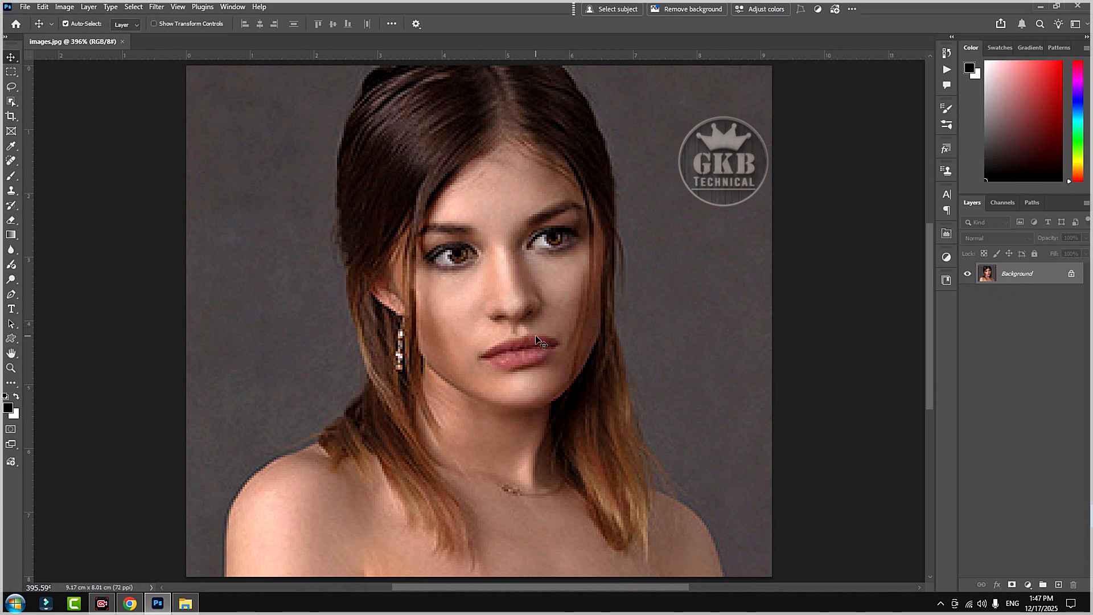
key(ctrl+1)
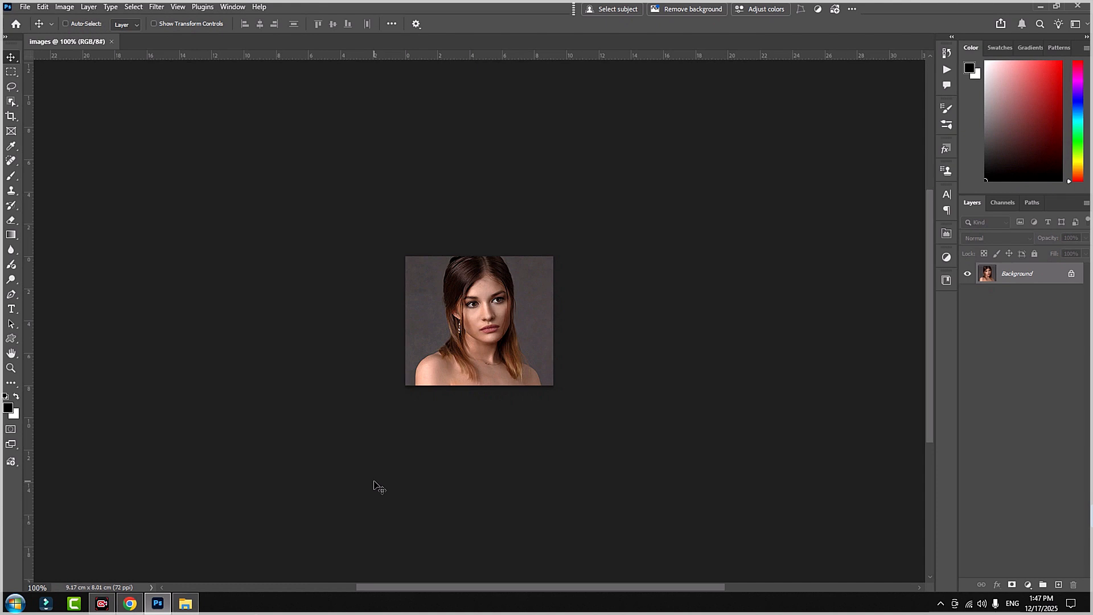
key(ctrl+0)
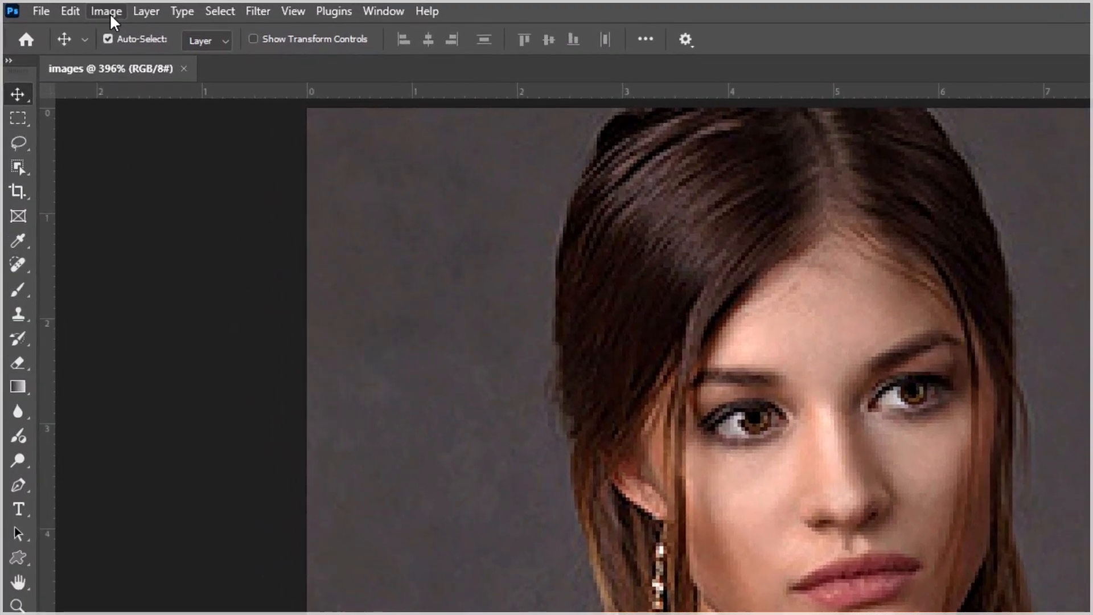
Run Generative Upscale on the portrait with the Firefly Upscaler model at 4x scale.
click(111, 16)
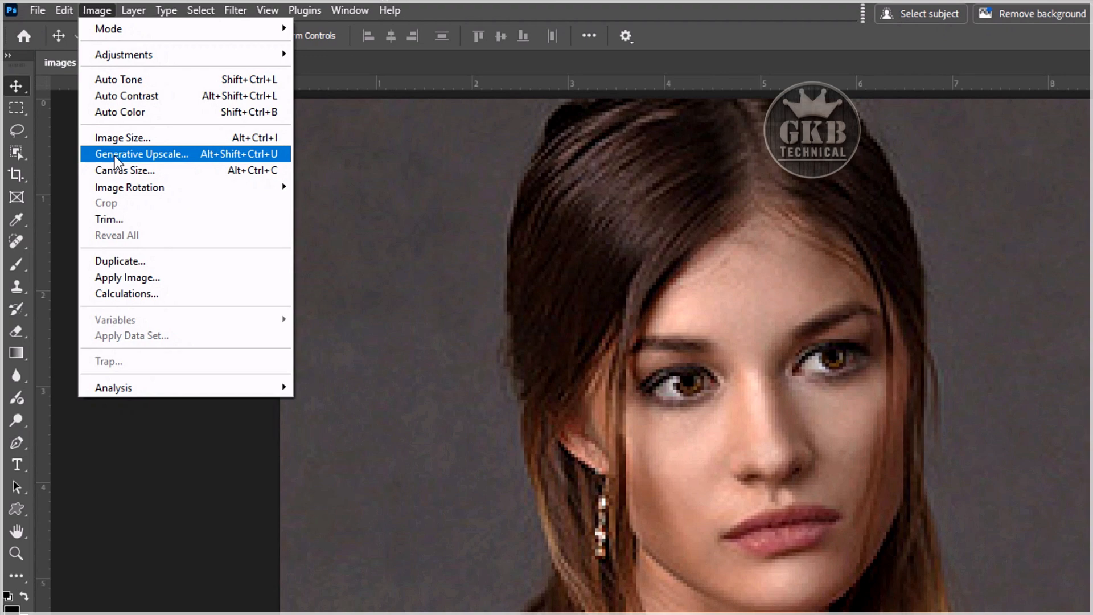
click(126, 170)
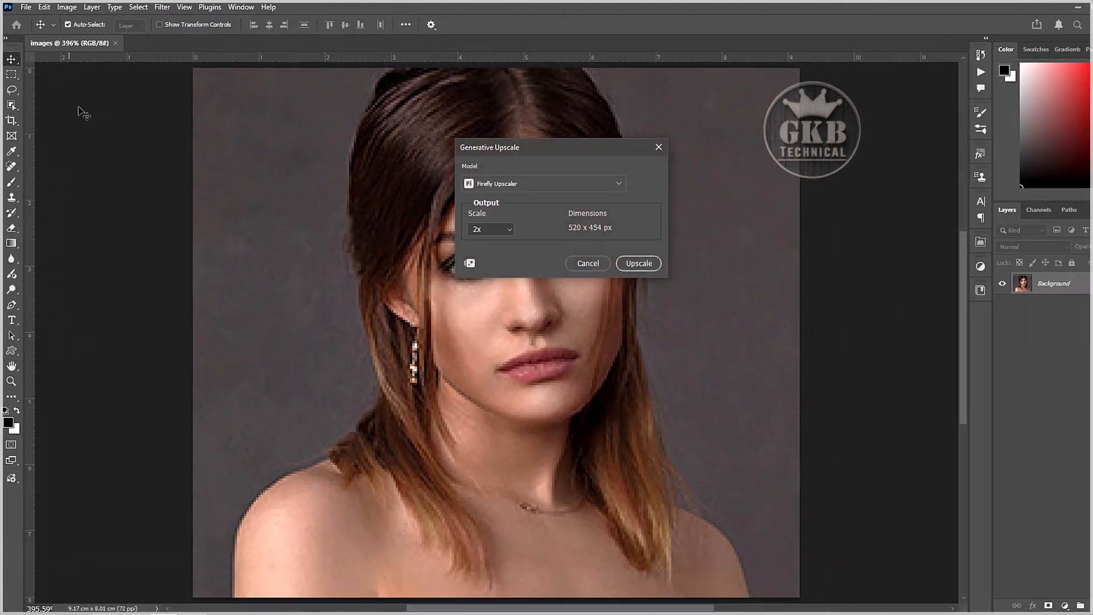
drag(507, 152, 681, 241)
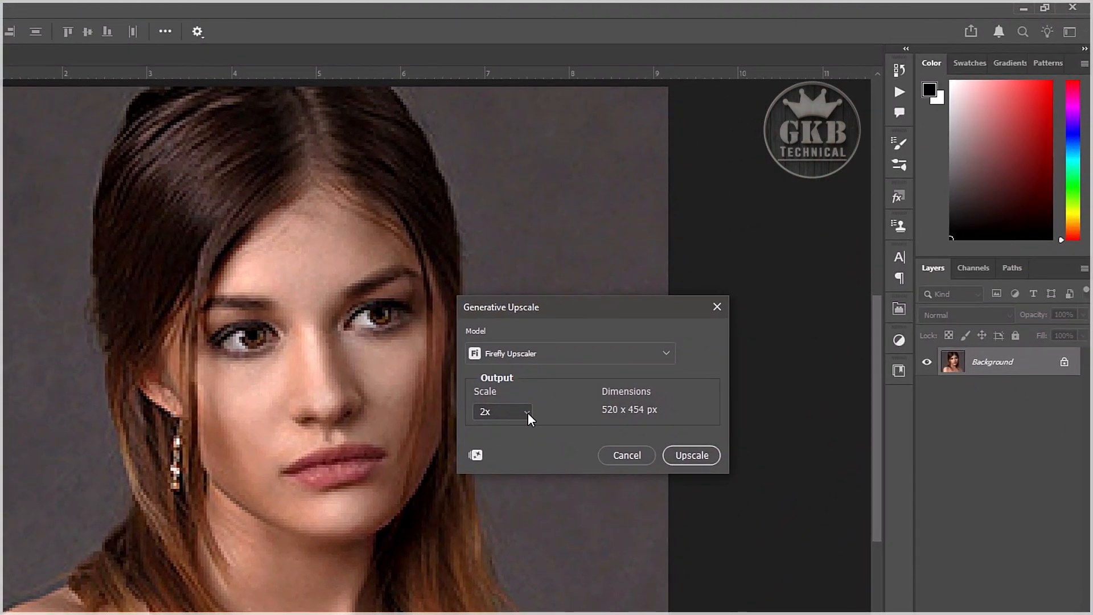
click(535, 408)
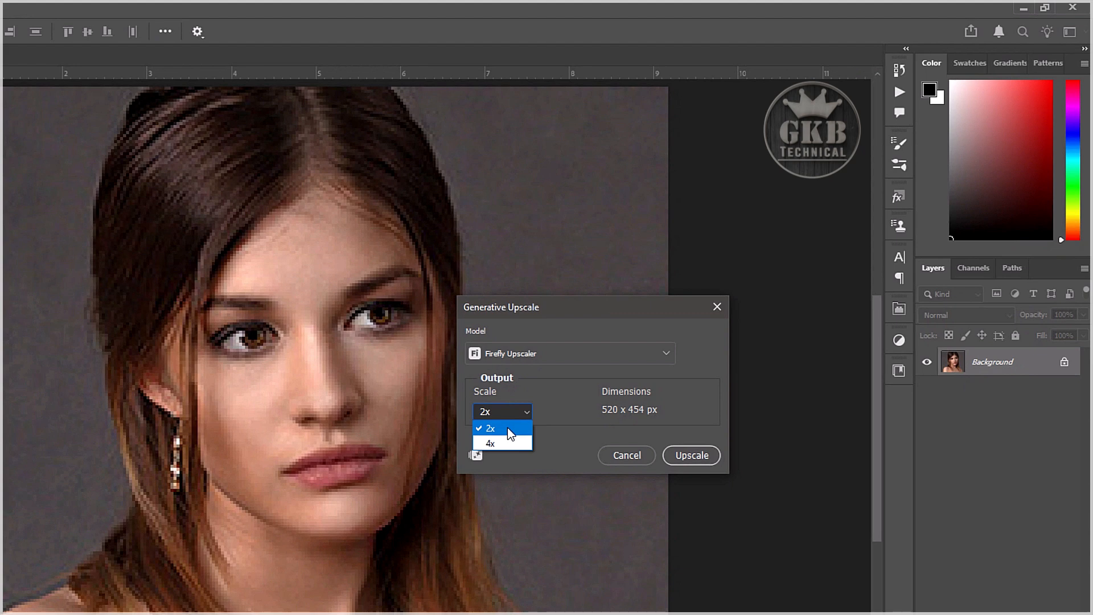
click(503, 444)
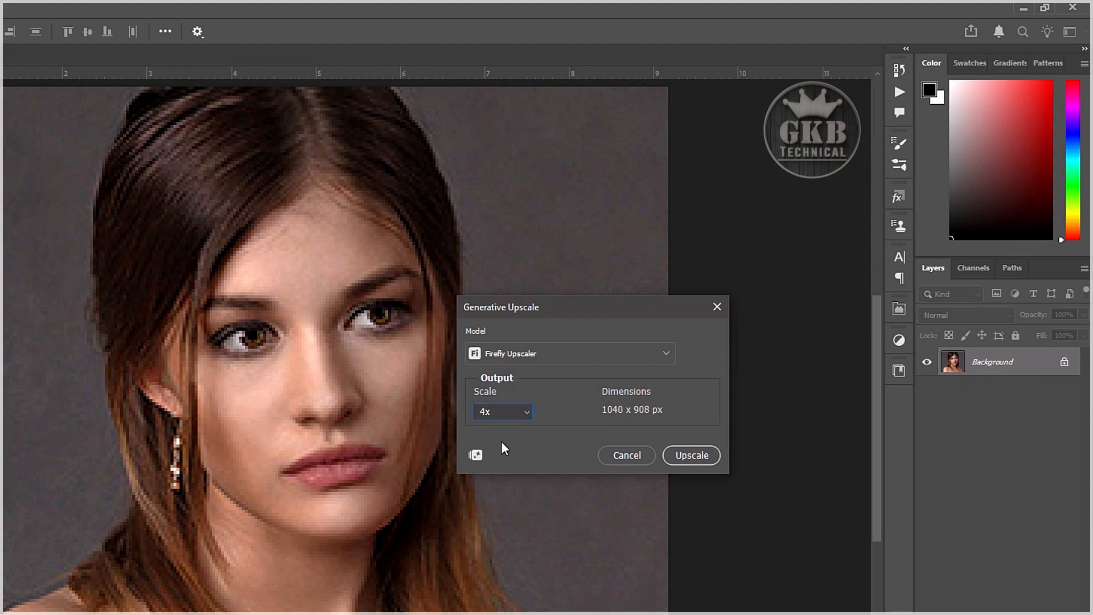
click(690, 465)
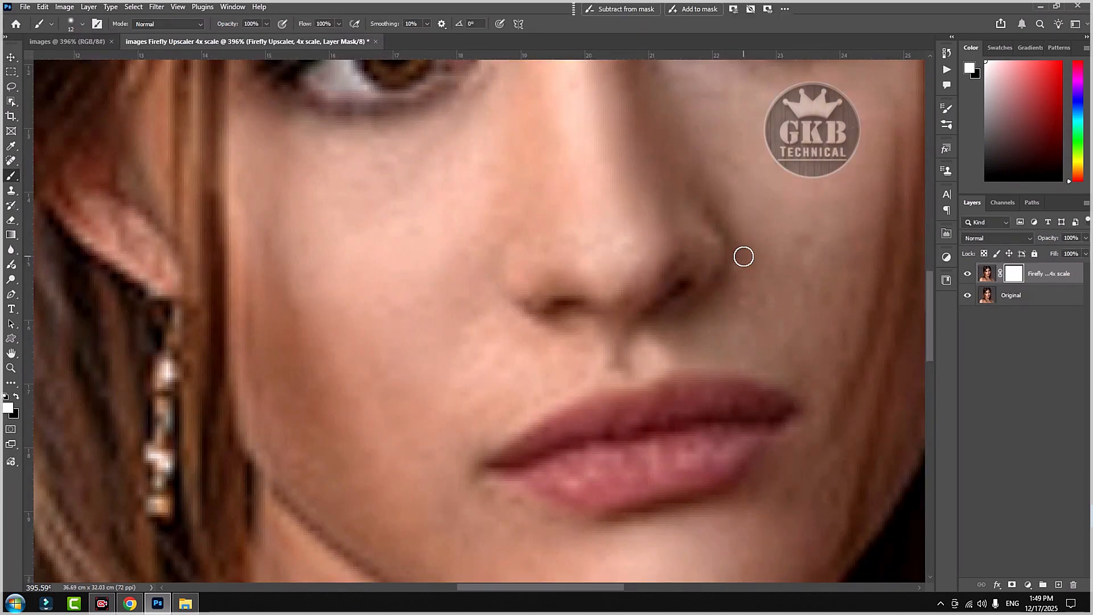
Stamp all visible layers into a new top layer and convert that layer to a smart object.
key(ctrl+0)
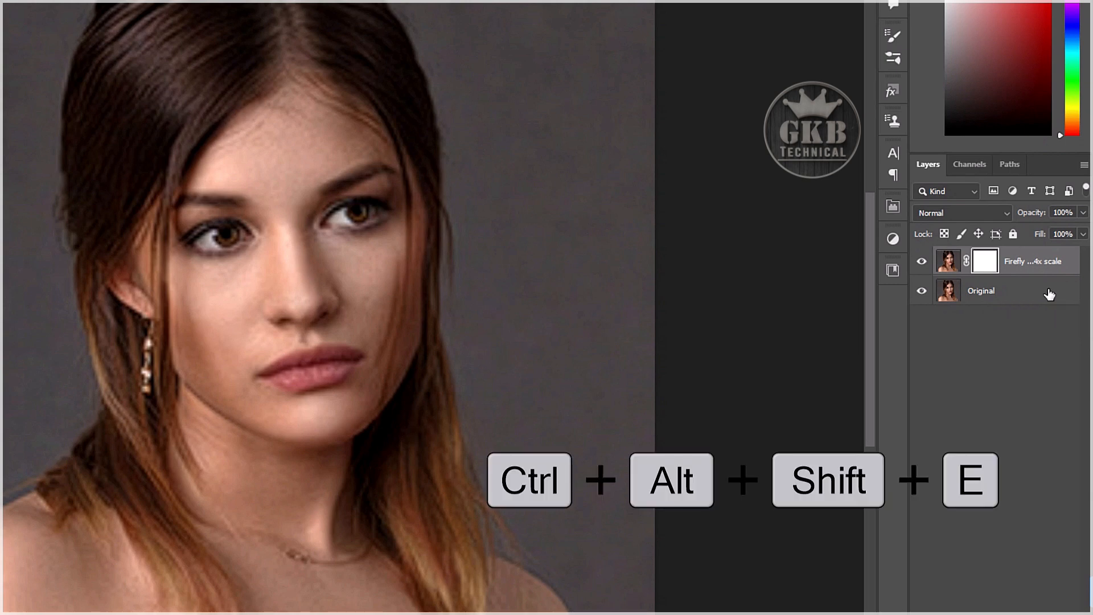
key(ctrl+alt+shift+e)
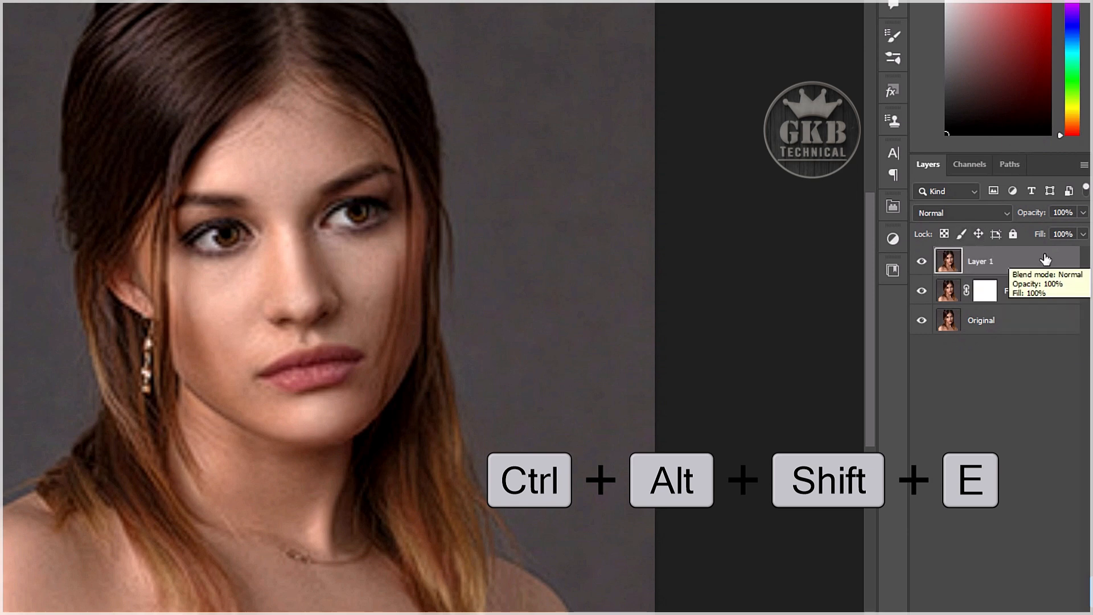
right_click(987, 260)
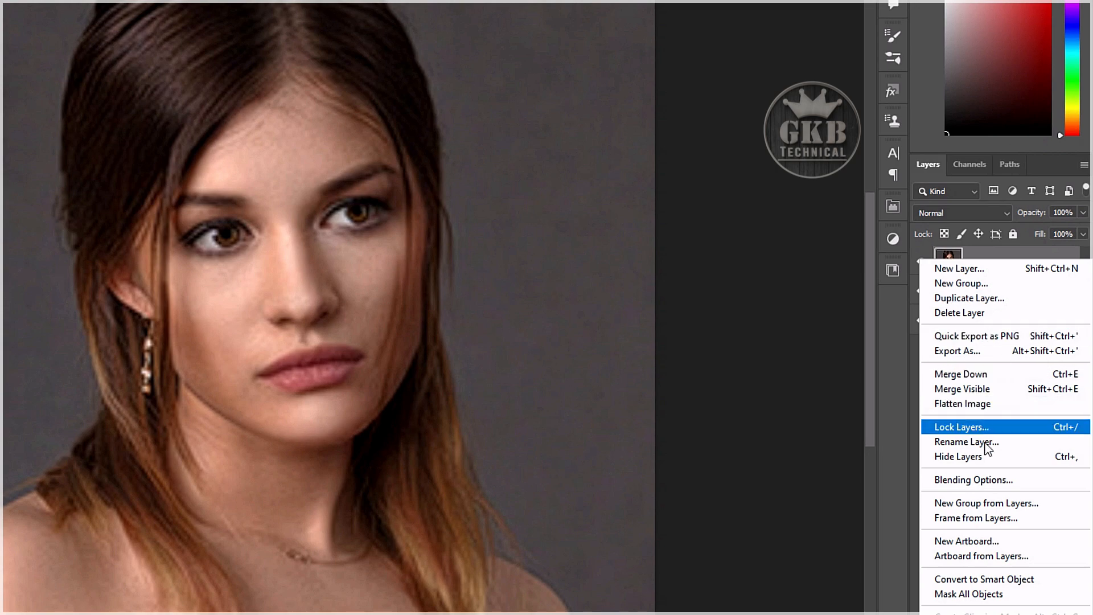
click(967, 579)
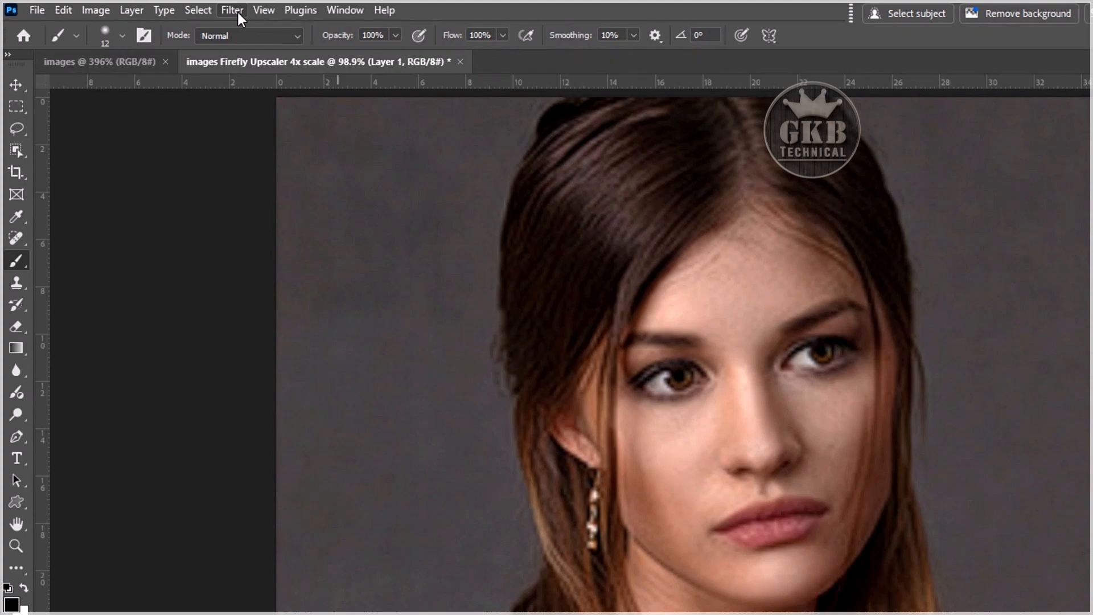
Open Neural Filters for the smart object layer and enable the Photo Restoration filter.
click(180, 9)
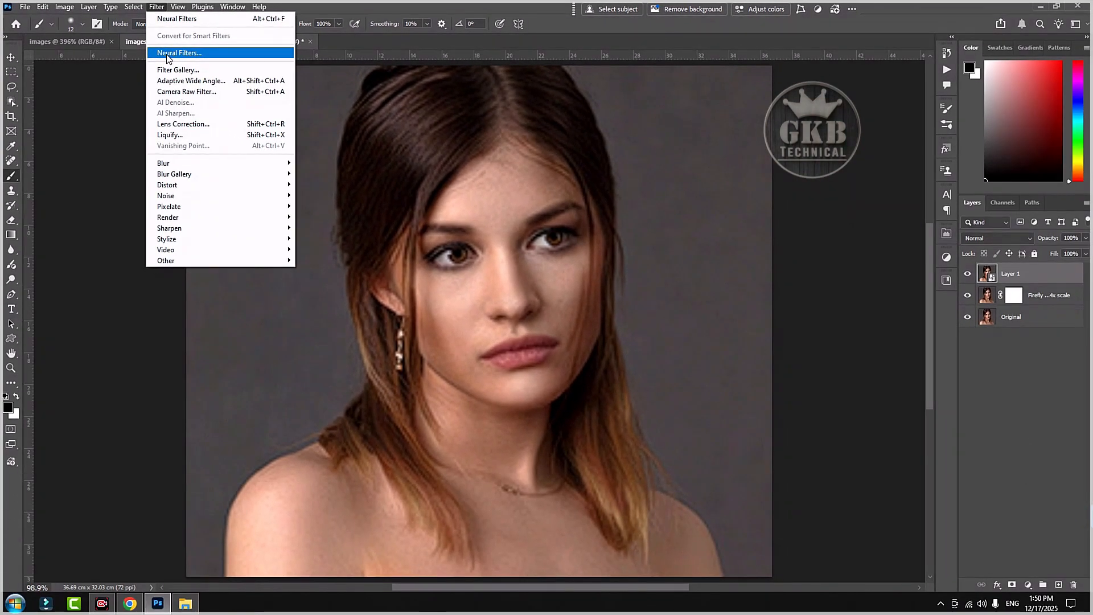
click(993, 277)
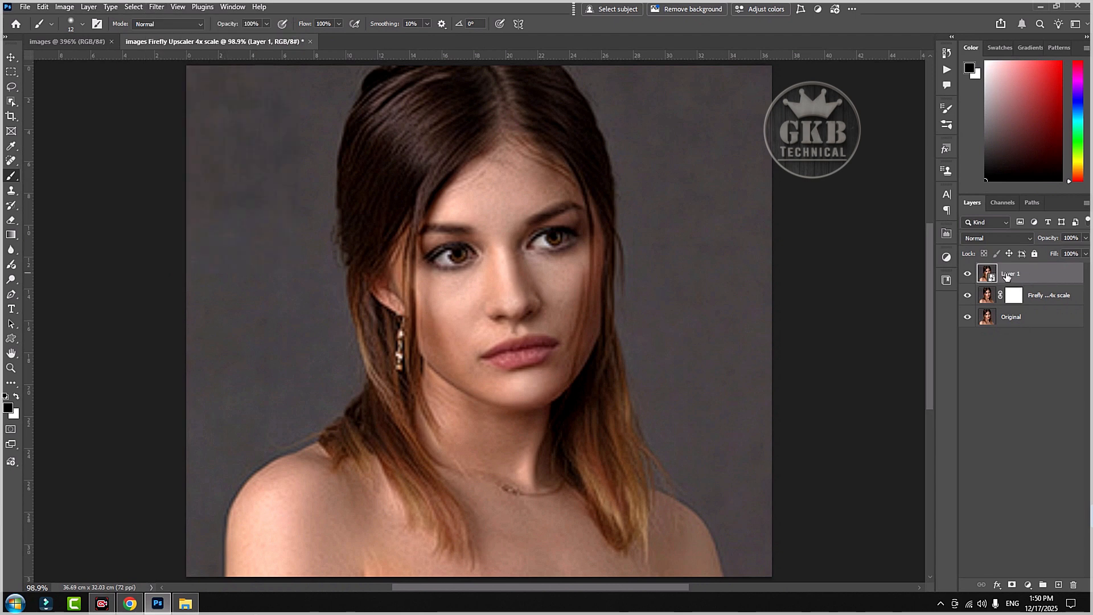
click(157, 7)
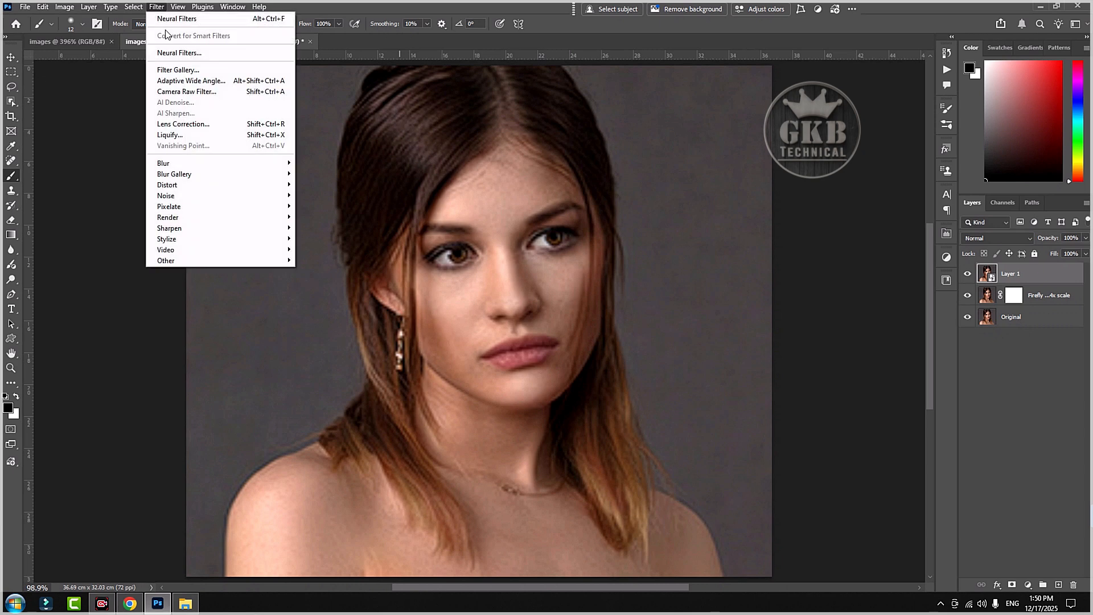
click(176, 52)
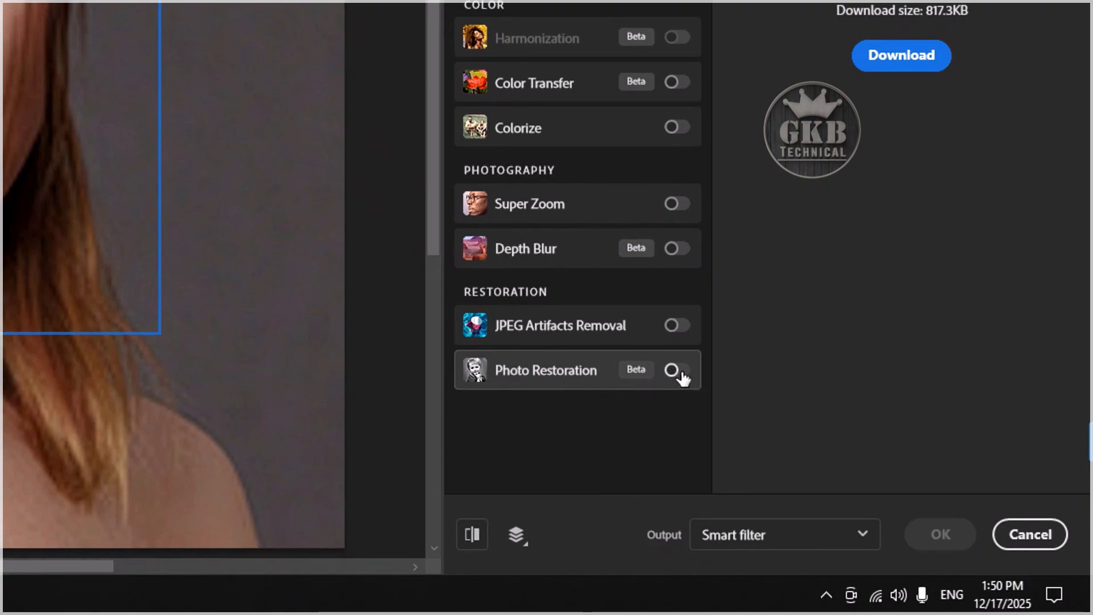
click(679, 373)
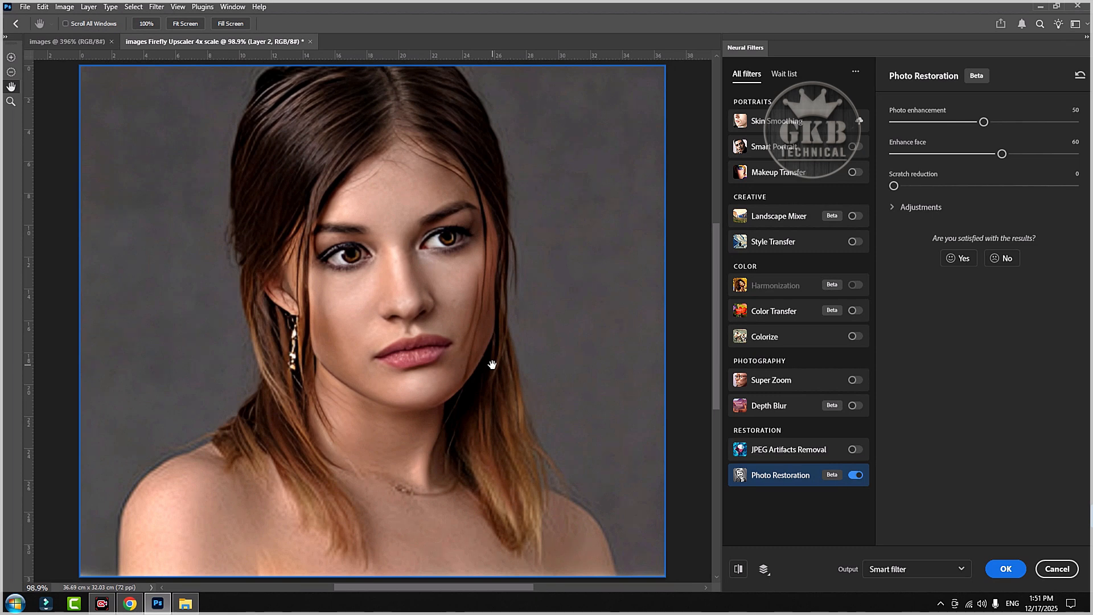
Set Photo enhancement to 59, Enhance face to 68, Noise reduction to 8, Color noise to 21, Halftone artifacts to 13 and JPEG artifacts to 14.
click(895, 210)
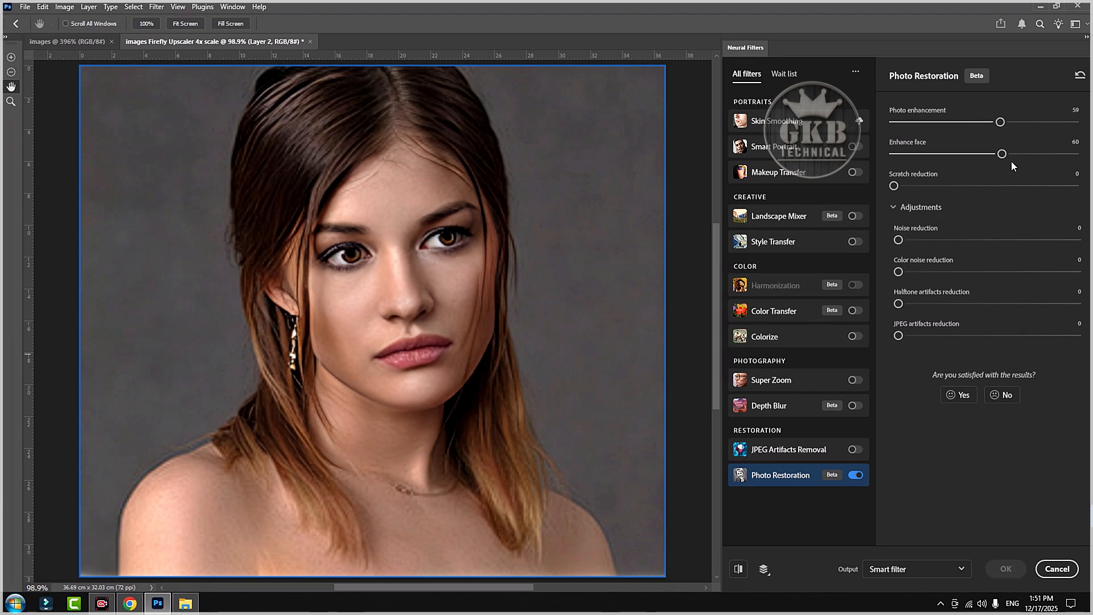
drag(1003, 153, 1018, 160)
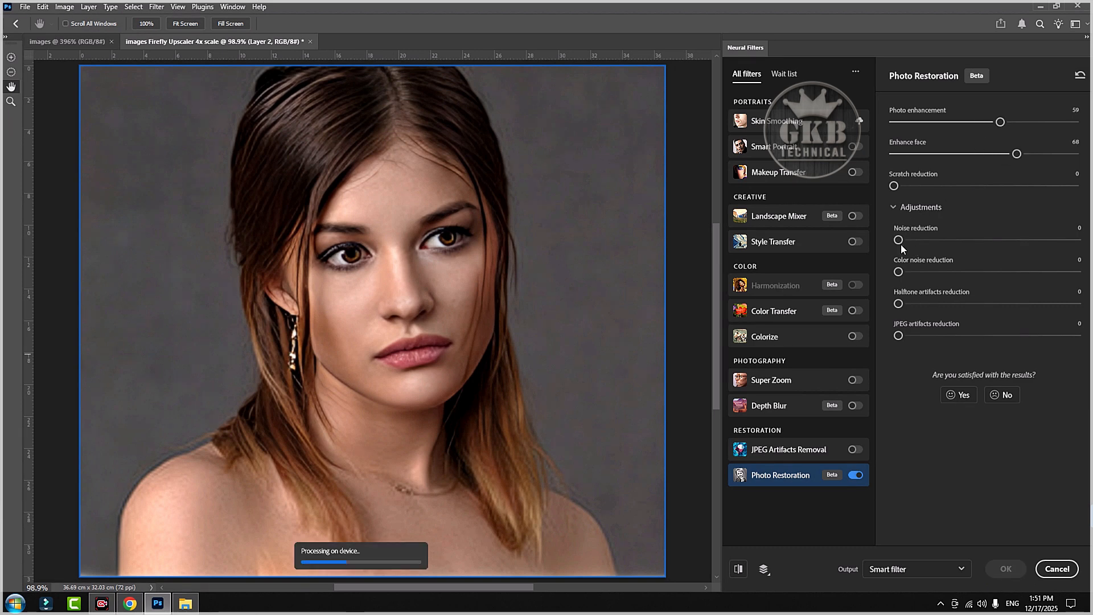
drag(899, 240, 913, 240)
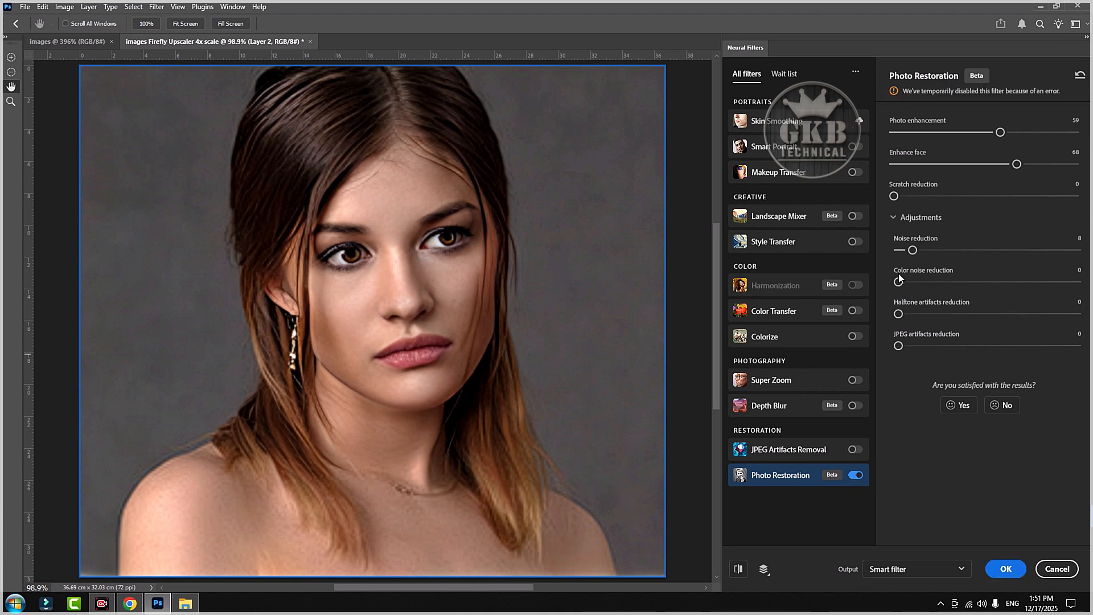
drag(898, 283, 923, 349)
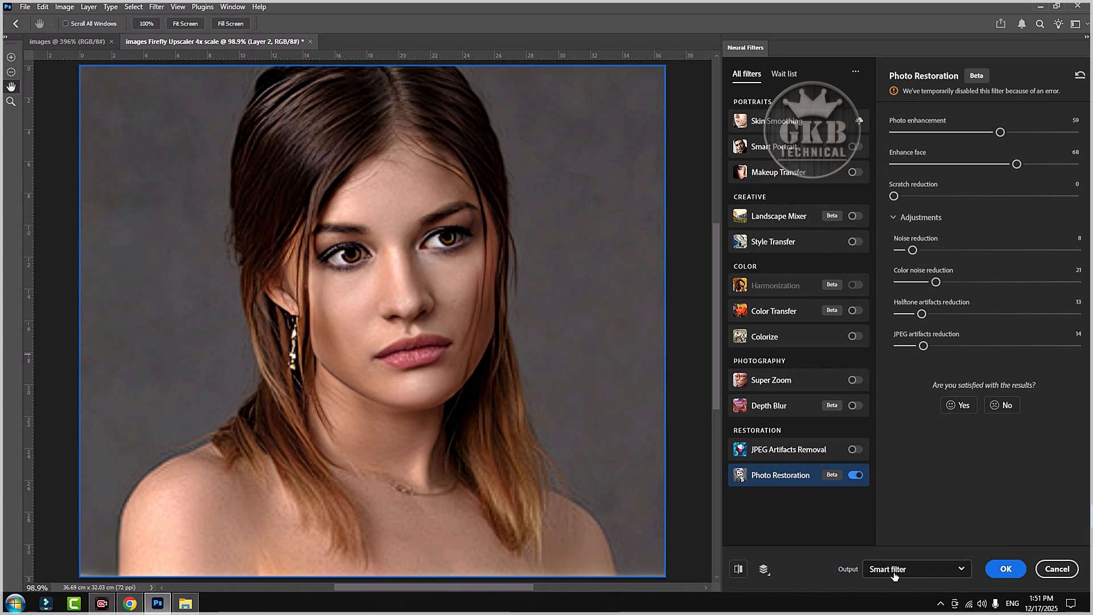
Output the Photo Restoration result as a smart filter and apply it to the layer.
click(961, 570)
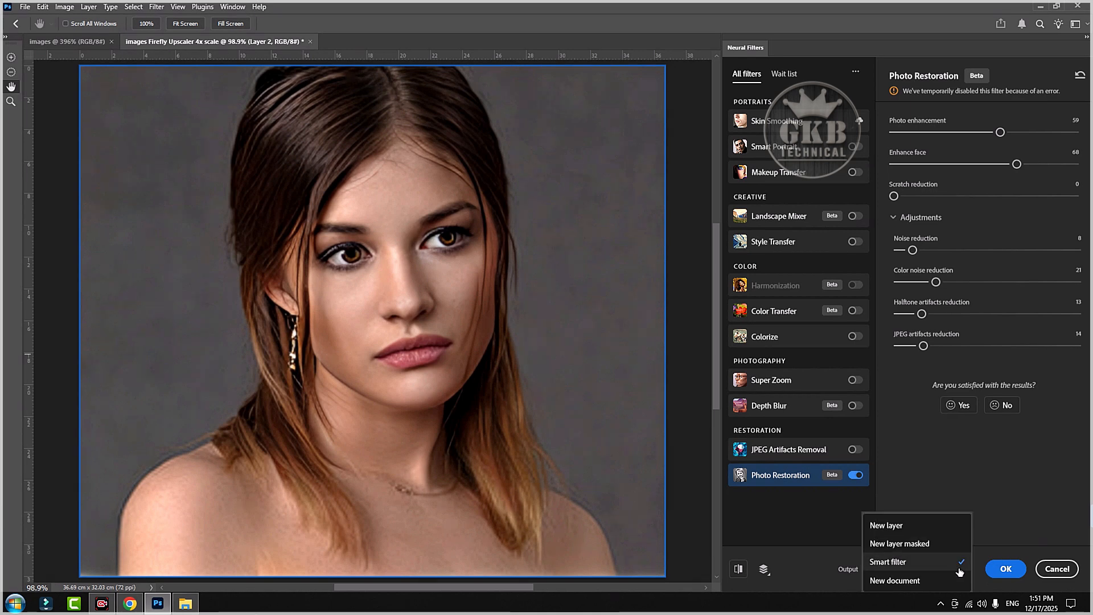
click(892, 563)
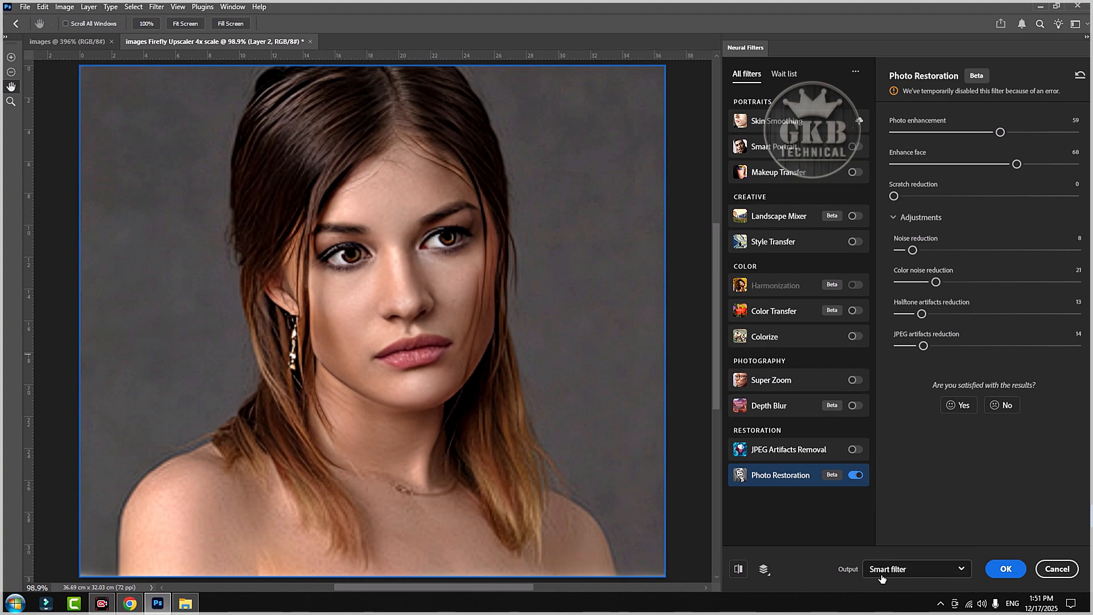
click(1008, 571)
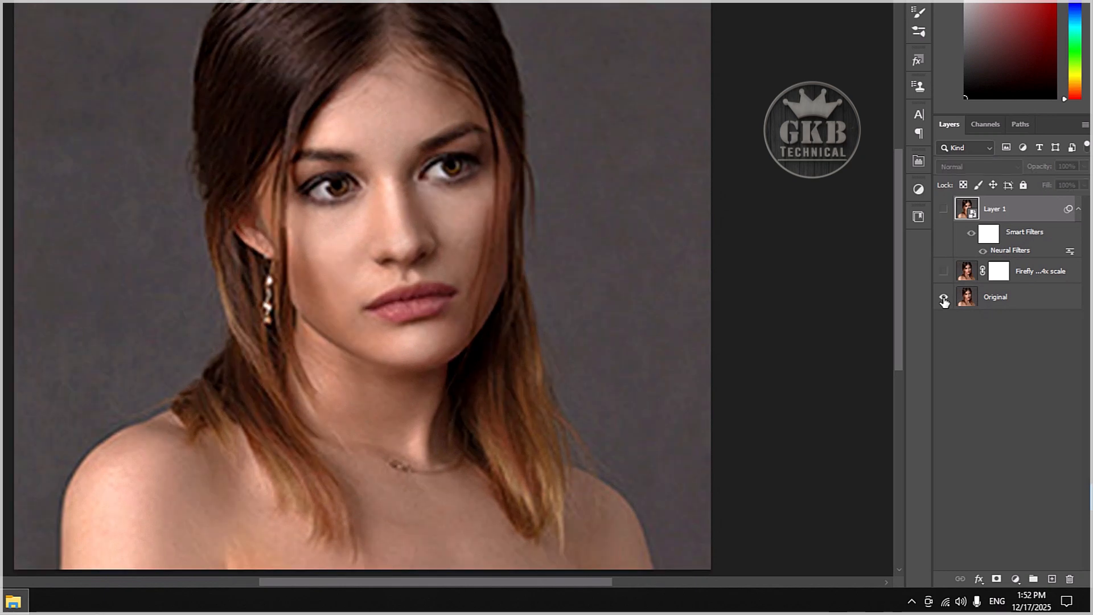
Compare the Original layer alone with the restored result by toggling the visibility of the other layers.
alt+click(944, 298)
alt+click(945, 298)
alt+click(945, 298)
alt+click(944, 298)
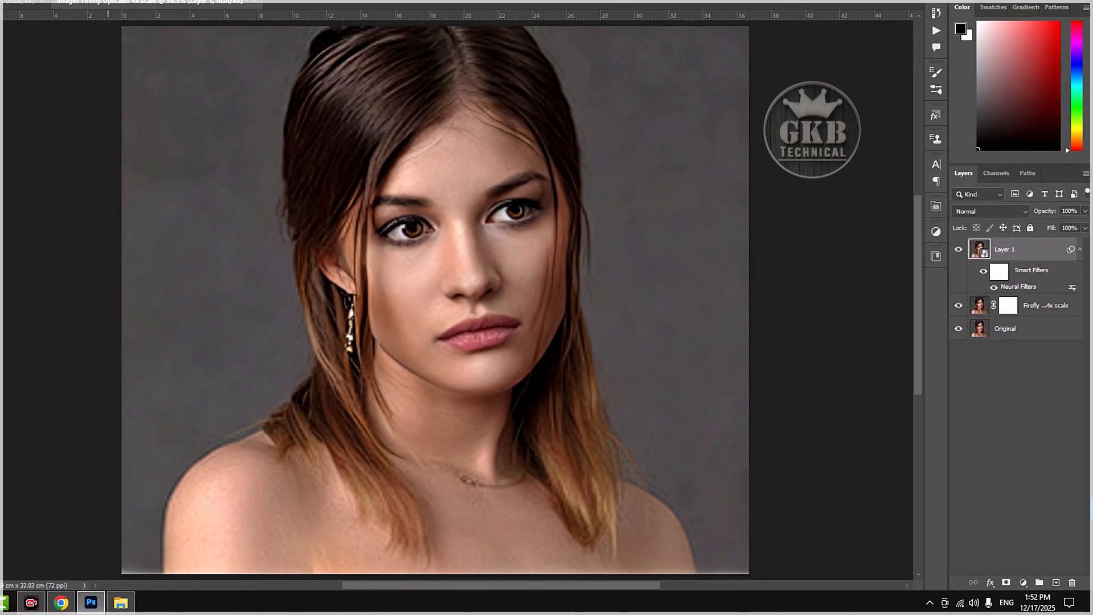
Save a JPEG copy named images Firefly Upscaler 4x scale to the Desktop at quality 10, Baseline ("Standard").
click(25, 7)
click(62, 154)
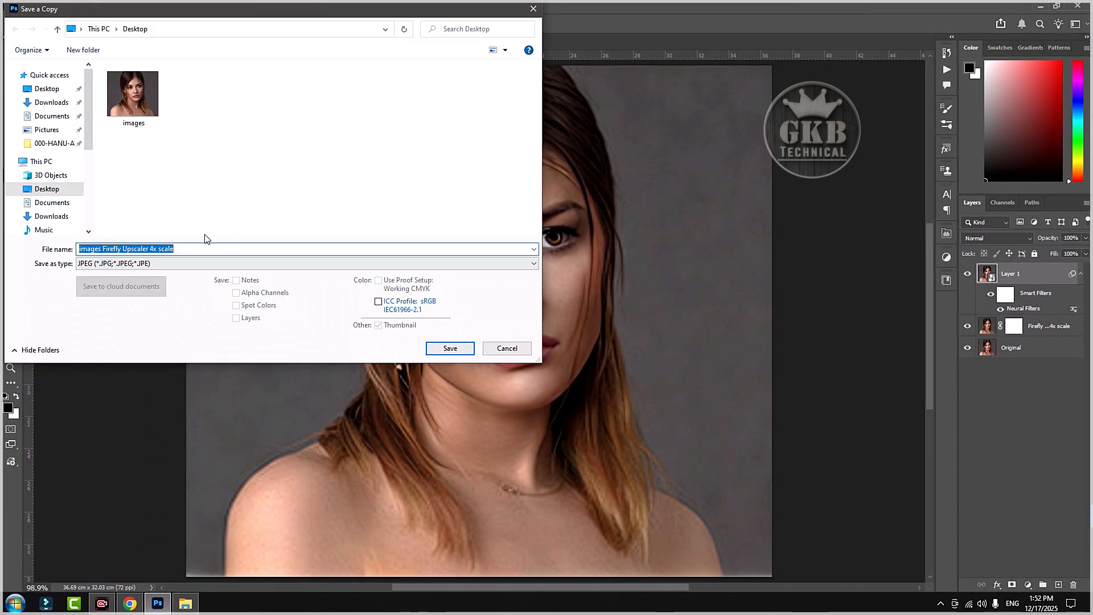
click(48, 89)
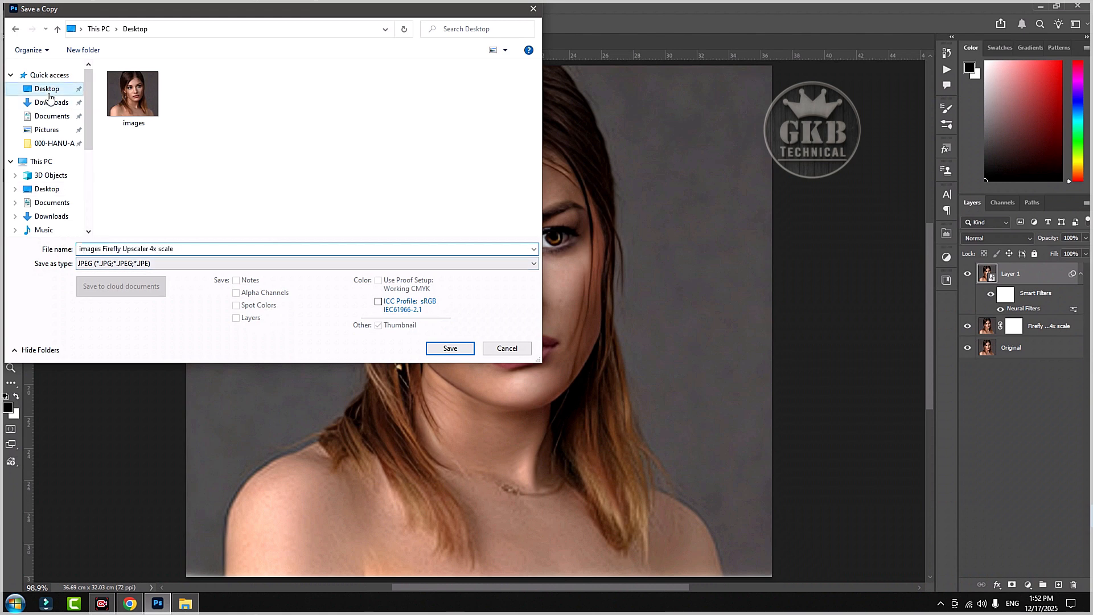
click(452, 351)
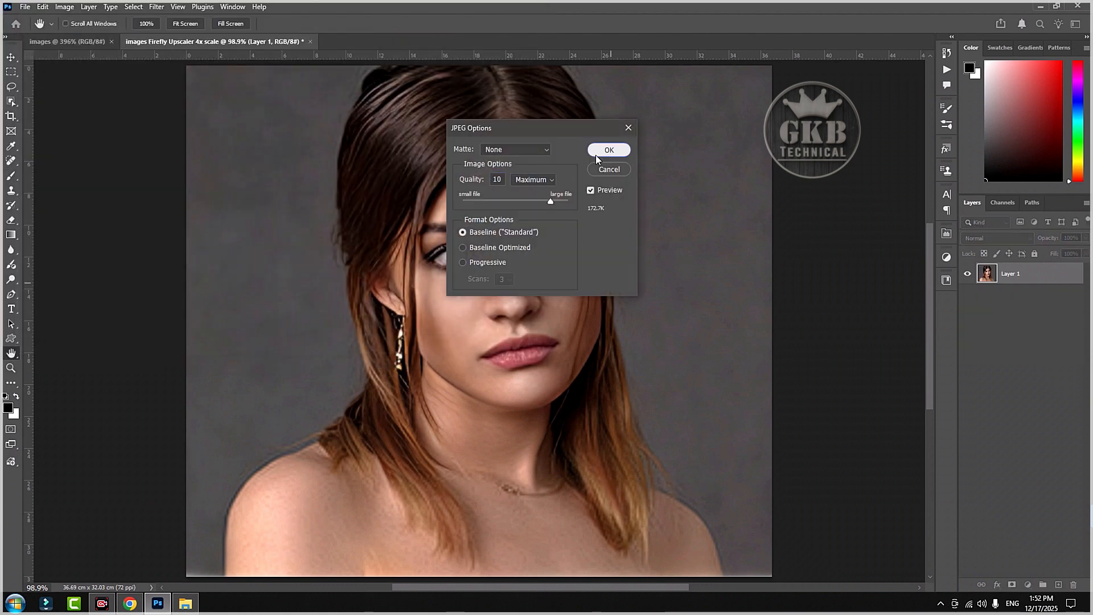
click(596, 153)
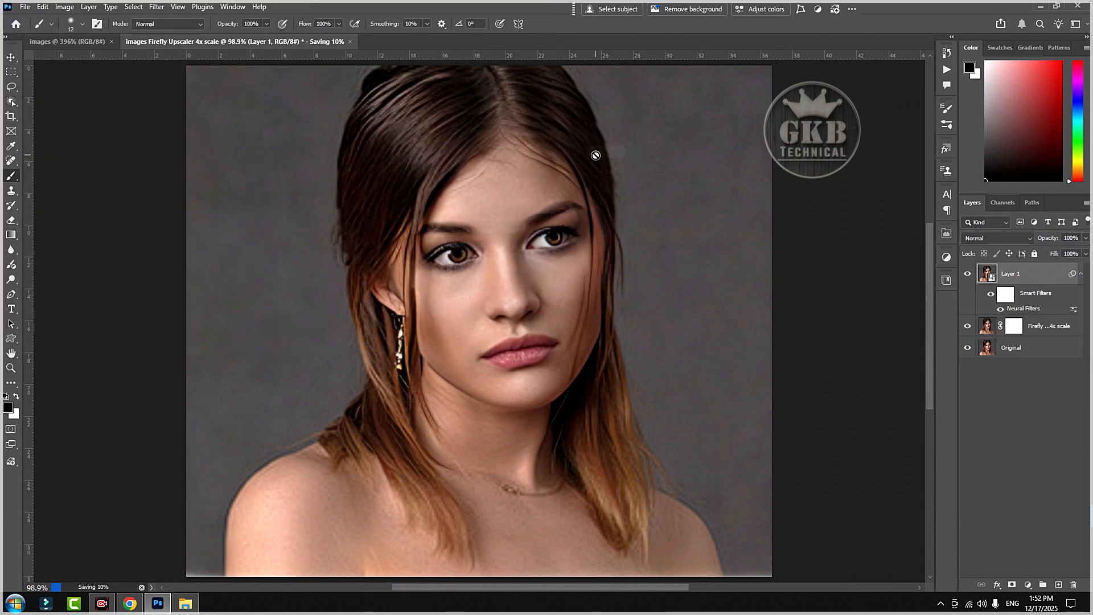
Switch to the desktop and place the saved upscaled image file directly below the original images file.
click(1039, 8)
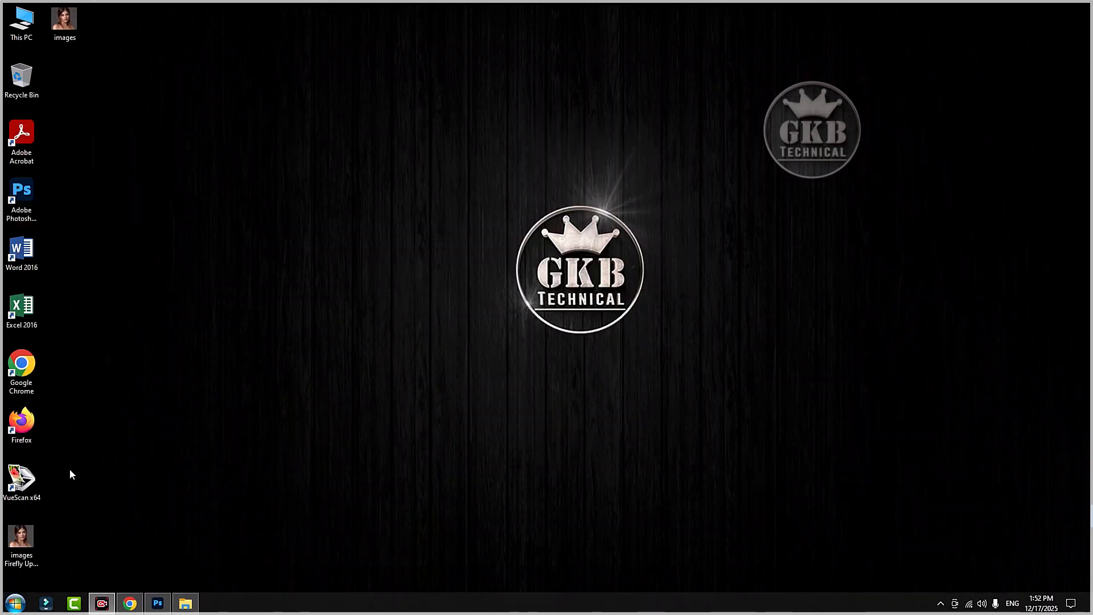
drag(30, 537, 156, 308)
drag(87, 66, 87, 67)
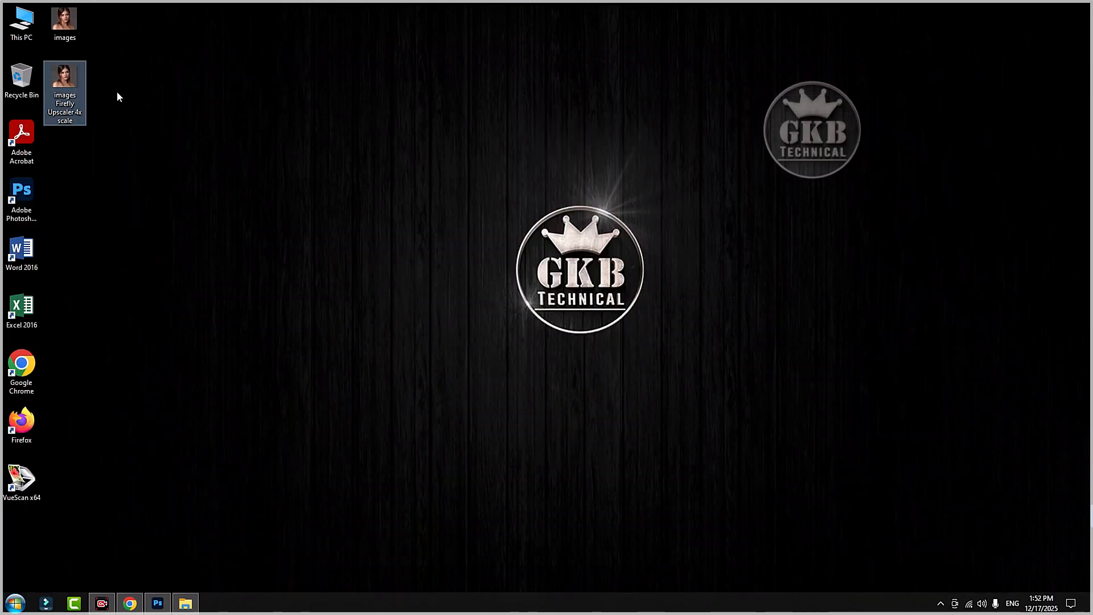
Open the original images file from the desktop in Photos.
click(55, 23)
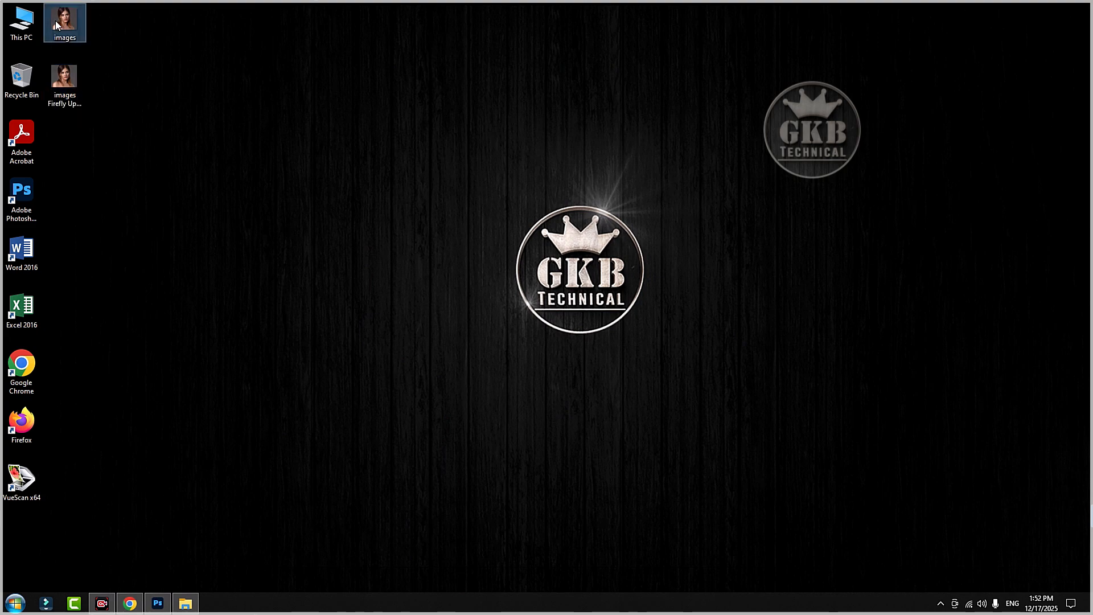
double_click(65, 22)
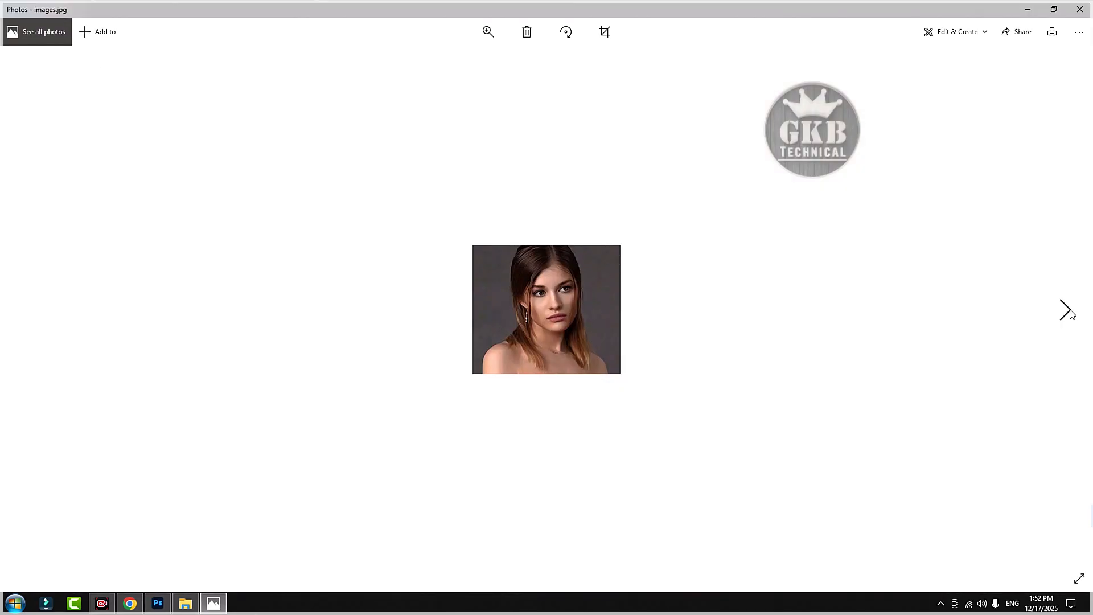
Open images Firefly Upscaler 4x scale from the desktop in Photos, compare it repeatedly with the original images file, and return to the desktop.
click(1027, 10)
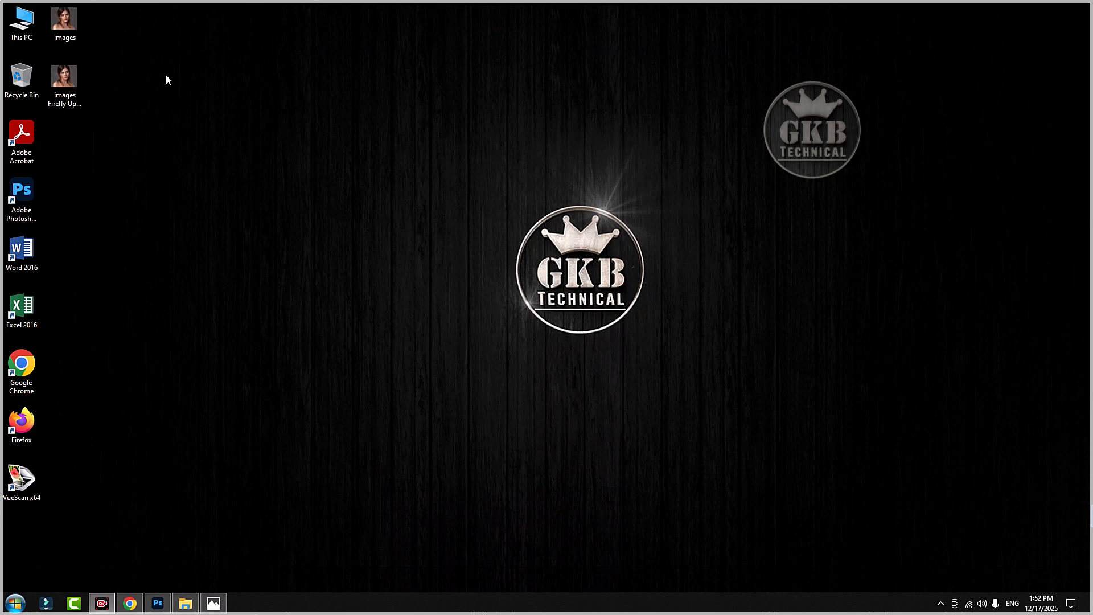
double_click(65, 80)
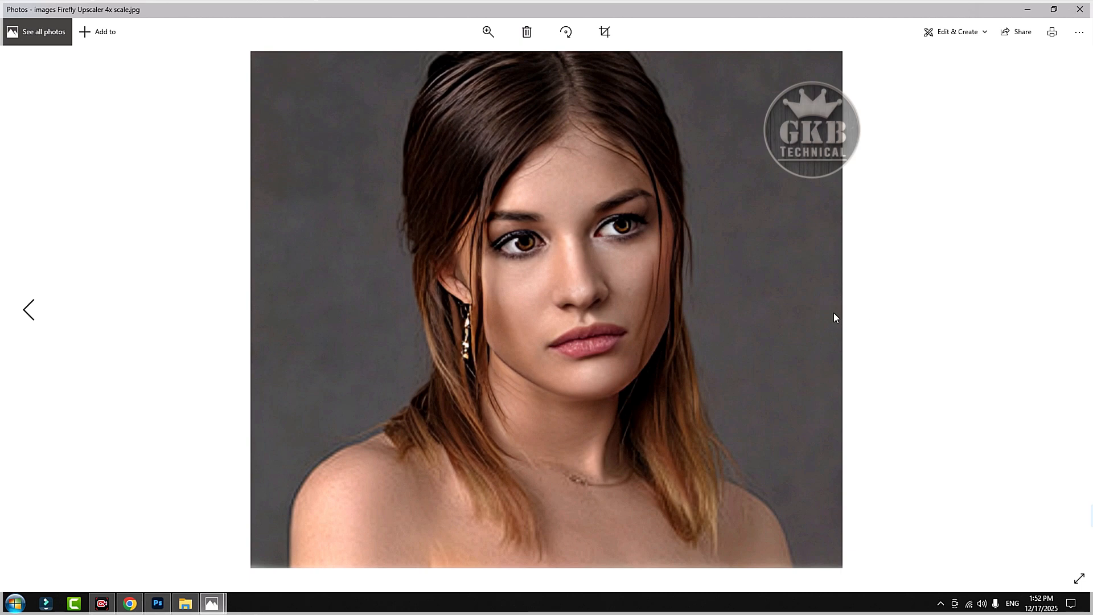
click(28, 310)
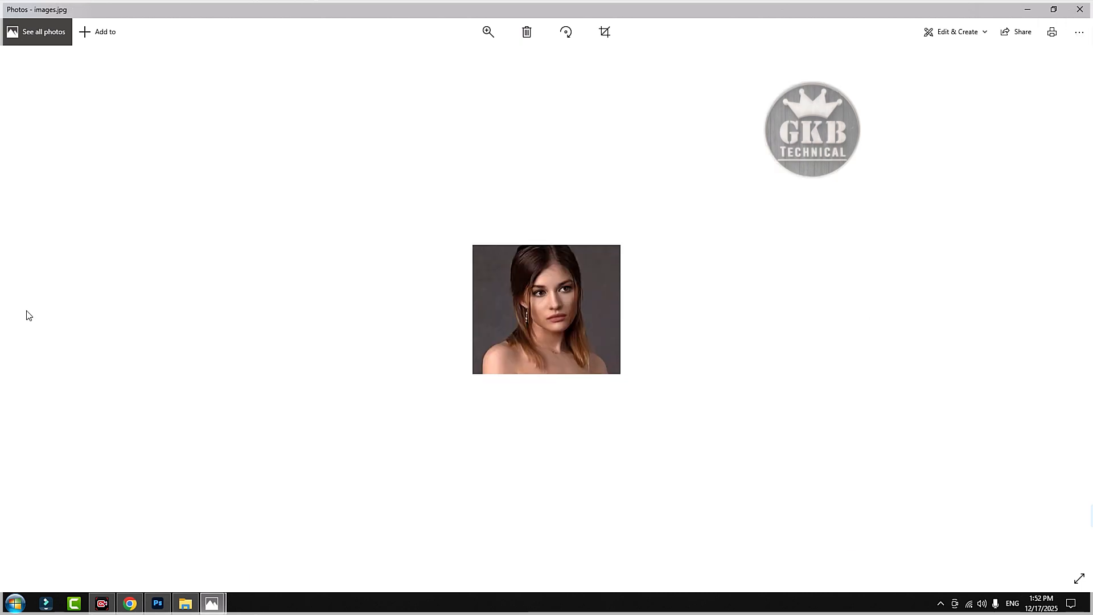
click(1064, 311)
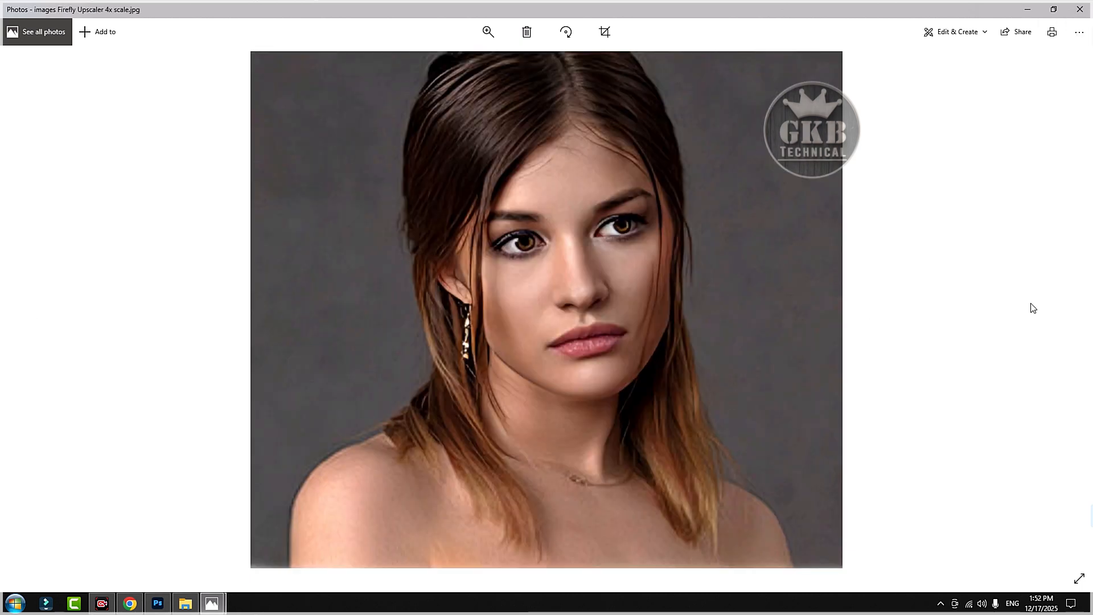
click(28, 310)
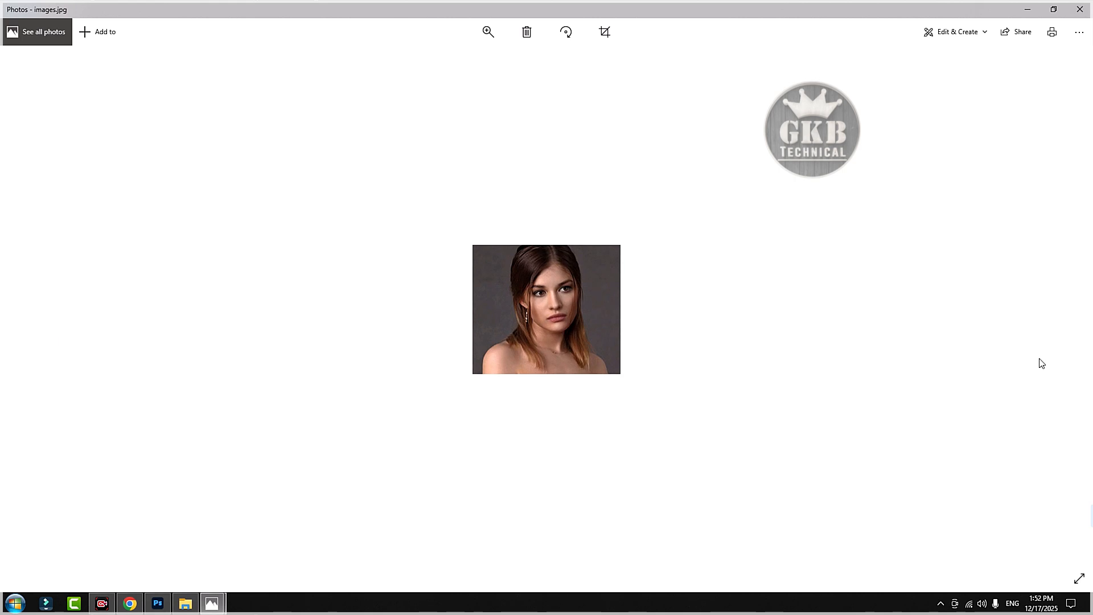
click(1072, 315)
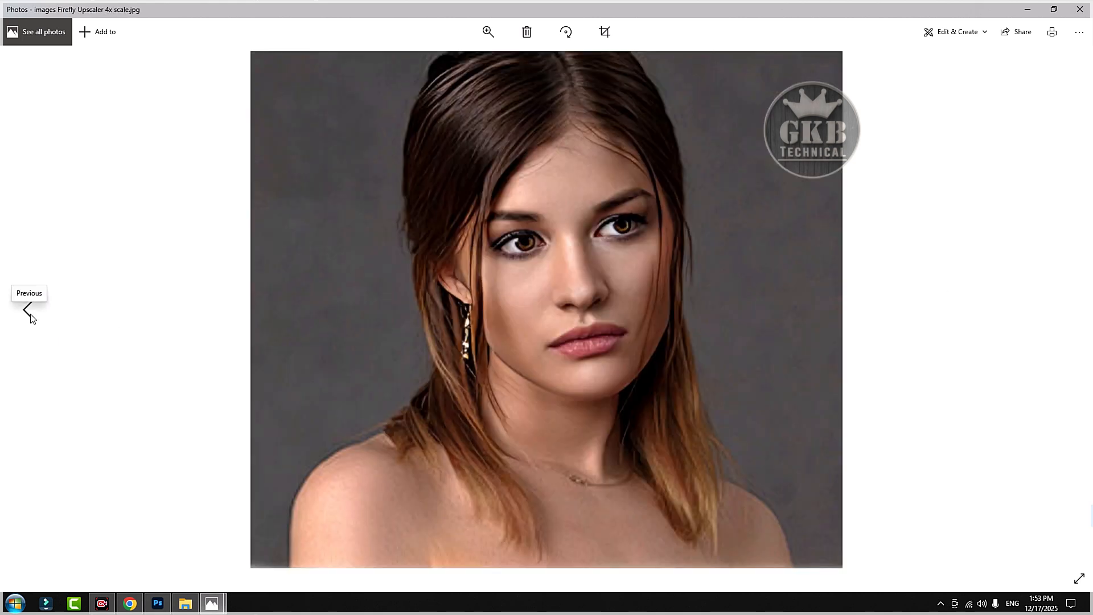
click(31, 314)
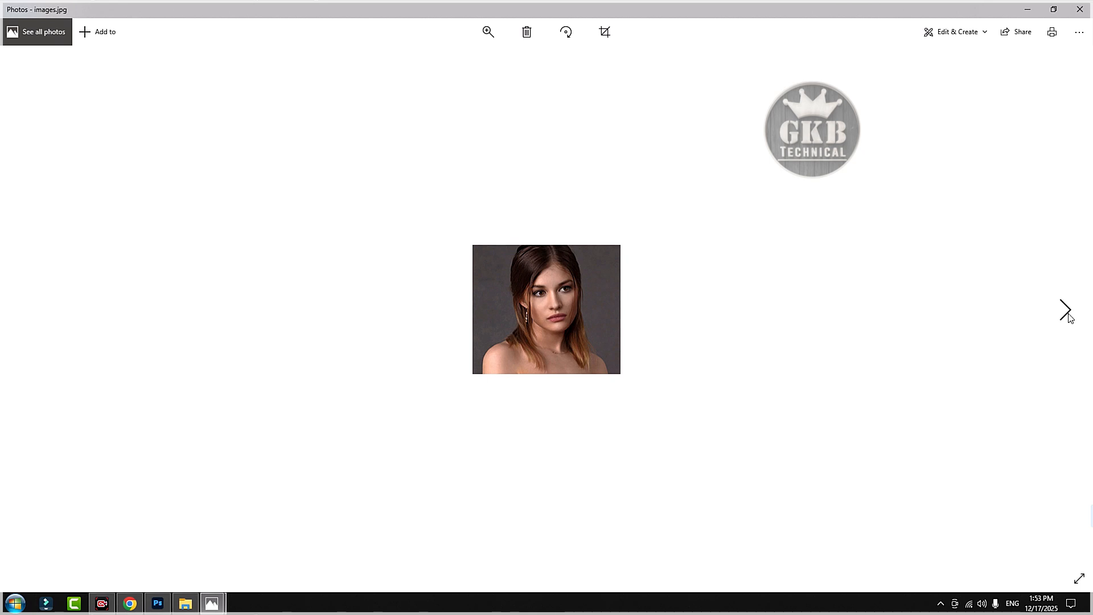
click(1069, 315)
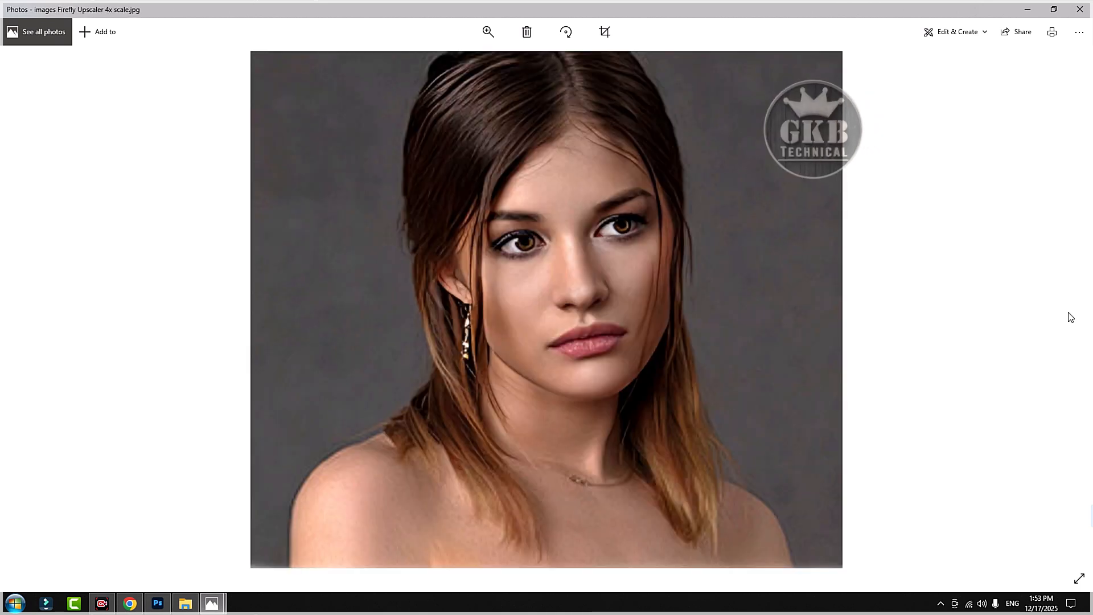
click(1028, 10)
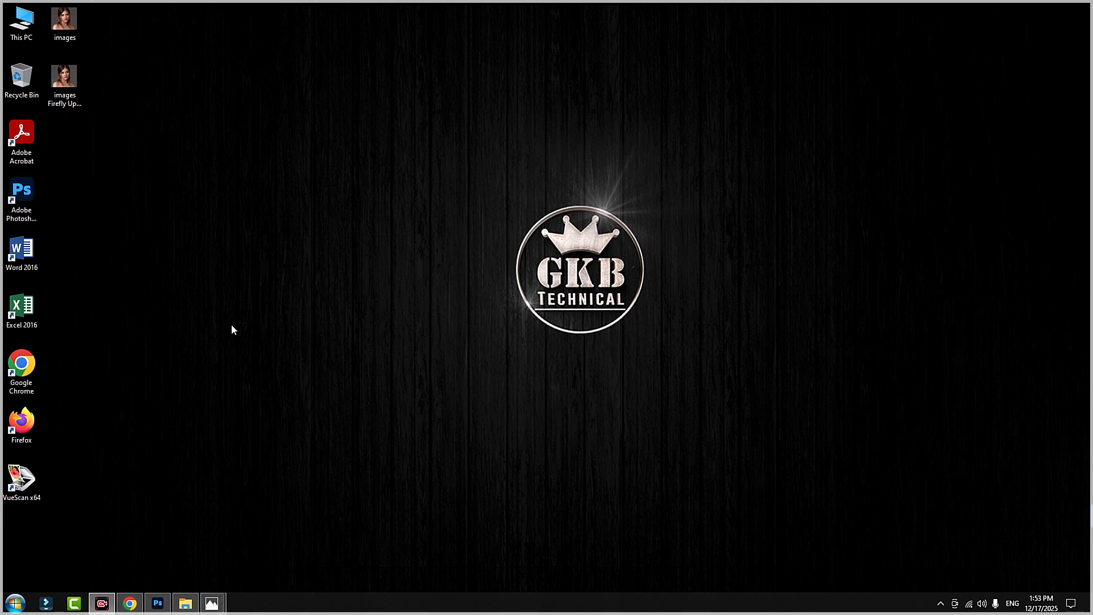